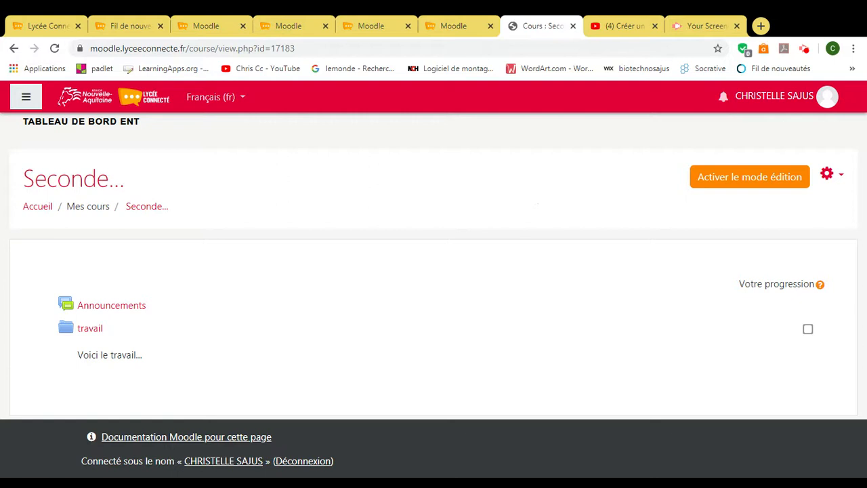
Turn on editing for the course and add a Devoir activity from the advanced activity list.
{"action": "left_click", "coordinate": [743, 178]}
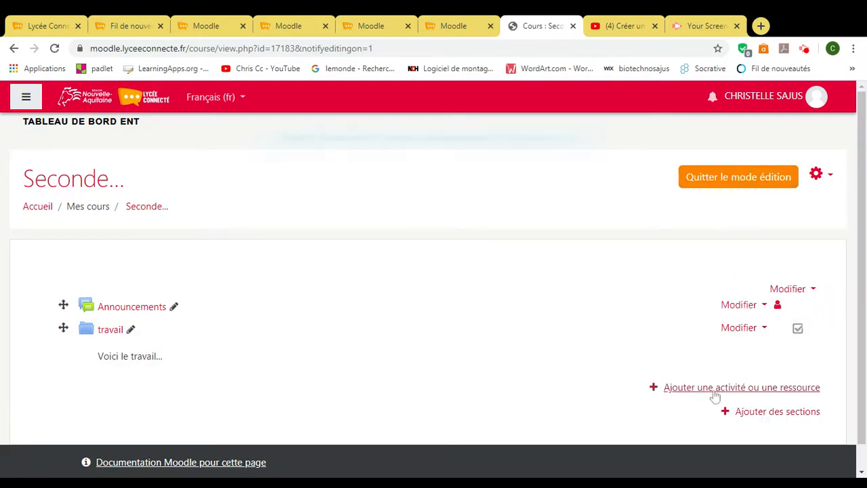
{"action": "left_click", "coordinate": [715, 390]}
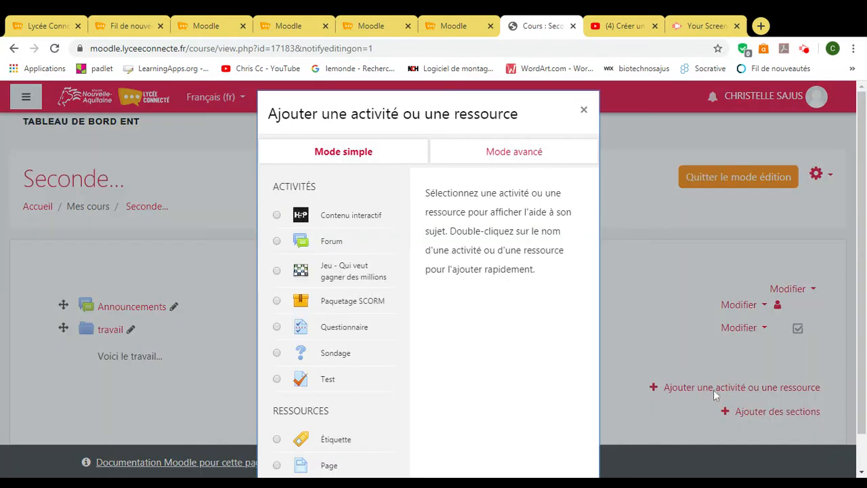
{"action": "left_click", "coordinate": [499, 162]}
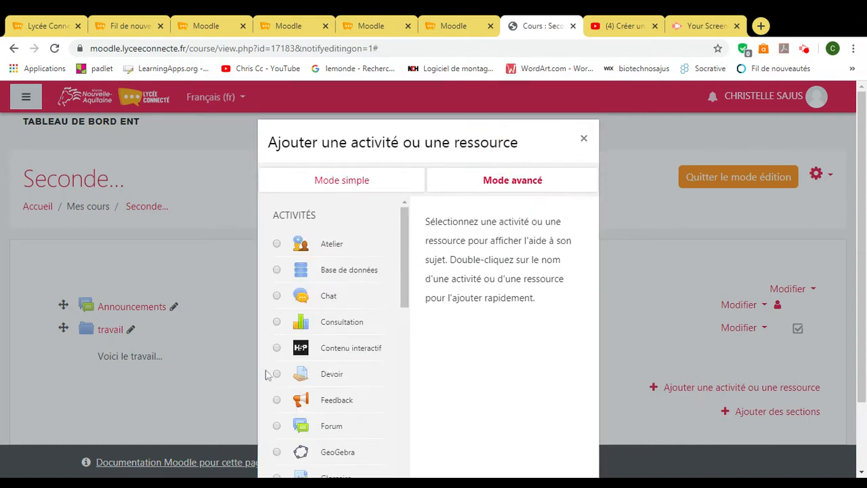
{"action": "left_click", "coordinate": [277, 375]}
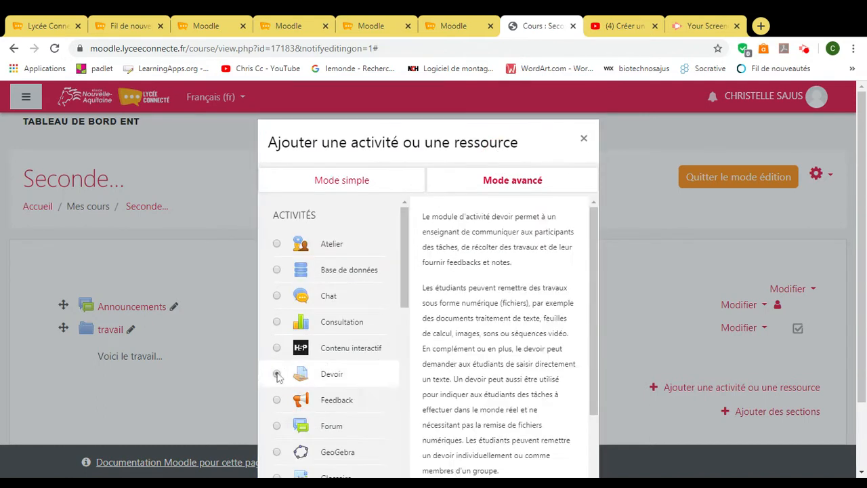
{"action": "scroll", "coordinate": [401, 360], "scroll_direction": "down", "scroll_amount": 10}
{"action": "scroll", "coordinate": [410, 392], "scroll_direction": "down", "scroll_amount": 1}
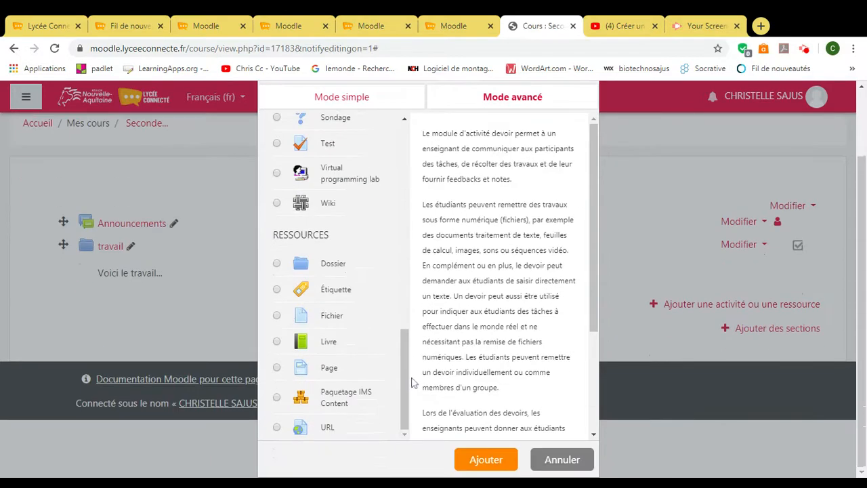
{"action": "left_click", "coordinate": [486, 460]}
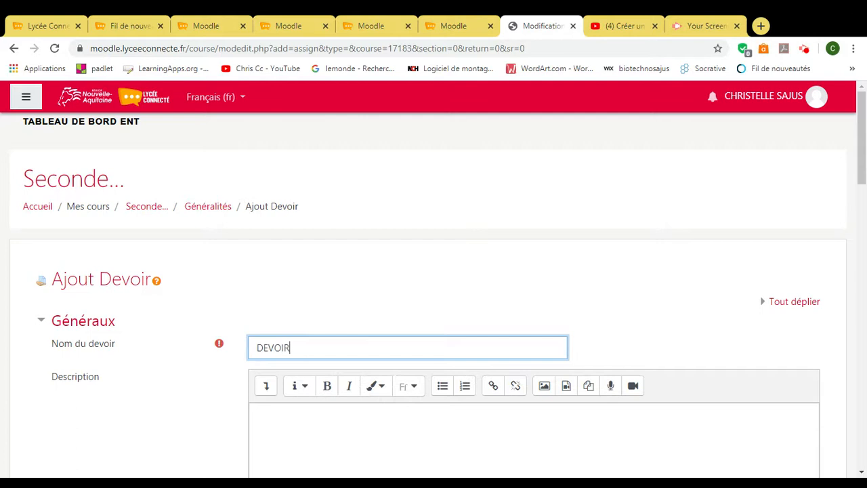
Name the assignment "DEVOIR 1" with the description "à rendre" and have the description displayed on the course page.
{"action": "scroll", "coordinate": [332, 334], "scroll_direction": "down", "scroll_amount": 4}
{"action": "left_click", "coordinate": [315, 207]}
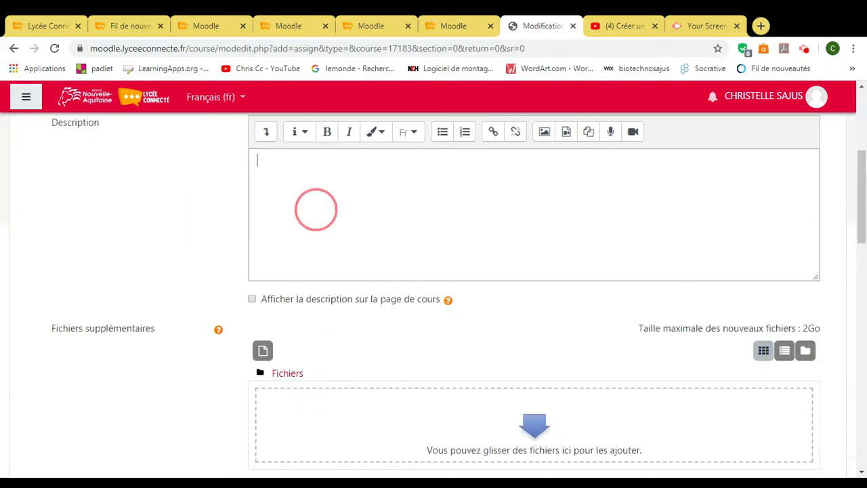
{"action": "type", "text": "àrendr"}
{"action": "key", "text": "BackSpace"}
{"action": "key", "text": "BackSpace"}
{"action": "key", "text": "BackSpace"}
{"action": "key", "text": "BackSpace"}
{"action": "key", "text": "BackSpace"}
{"action": "type", "text": "ren"}
{"action": "key", "text": "BackSpace"}
{"action": "key", "text": "BackSpace"}
{"action": "key", "text": "BackSpace"}
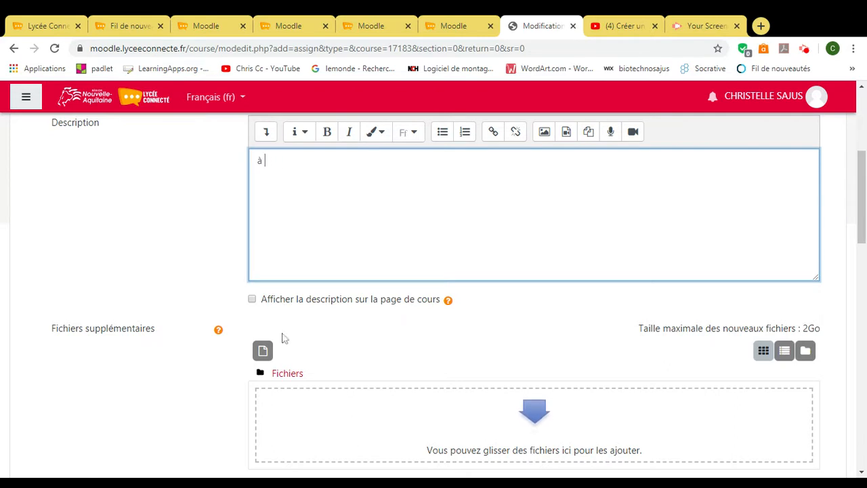
{"action": "left_click", "coordinate": [250, 301]}
{"action": "left_click", "coordinate": [252, 300]}
{"action": "left_click", "coordinate": [284, 170]}
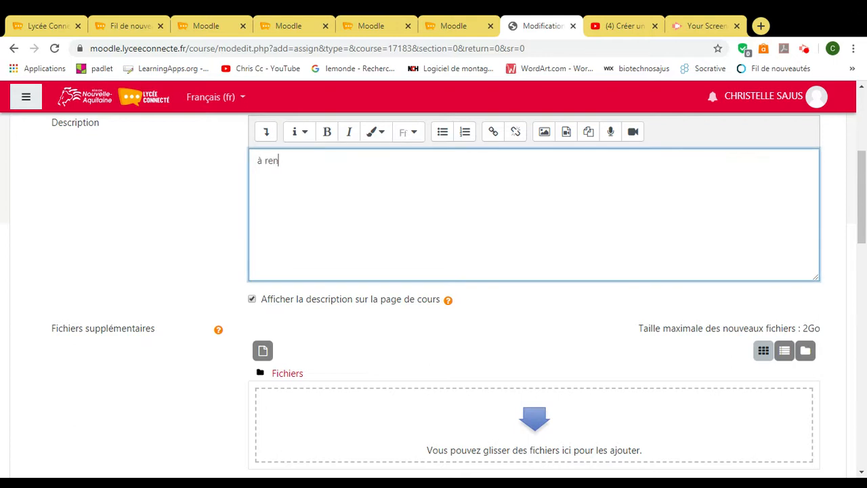
Enable the assignment's Date limite with the day set to 22 mars 2020 and disable the Rappeler d'évaluer date.
{"action": "scroll", "coordinate": [346, 238], "scroll_direction": "down", "scroll_amount": 3}
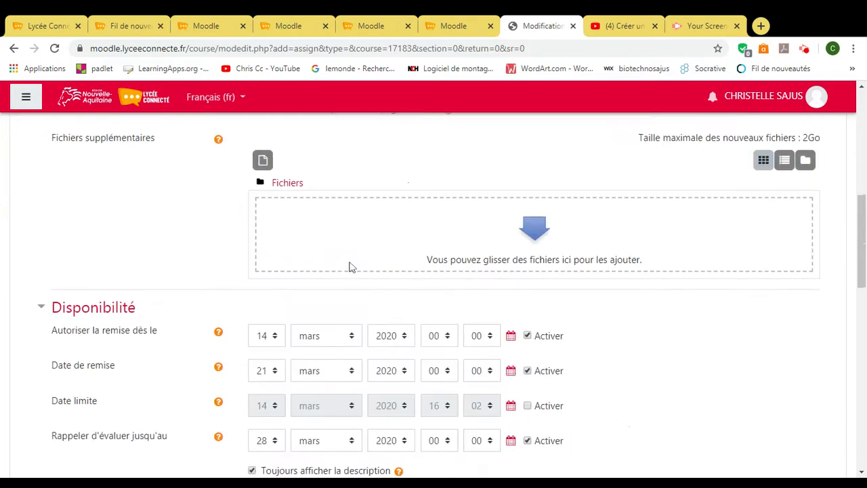
{"action": "scroll", "coordinate": [346, 266], "scroll_direction": "down", "scroll_amount": 1}
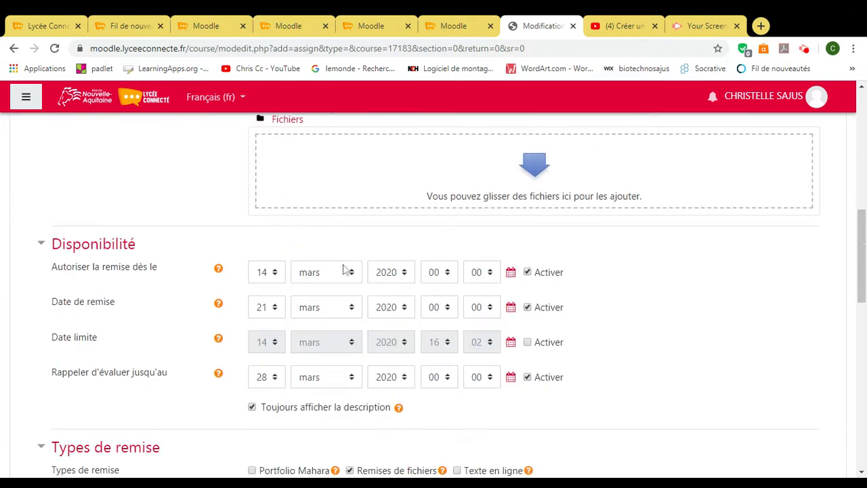
{"action": "left_click", "coordinate": [114, 248]}
{"action": "left_click", "coordinate": [113, 248]}
{"action": "left_click", "coordinate": [528, 273]}
{"action": "left_click", "coordinate": [528, 273]}
{"action": "left_click", "coordinate": [528, 343]}
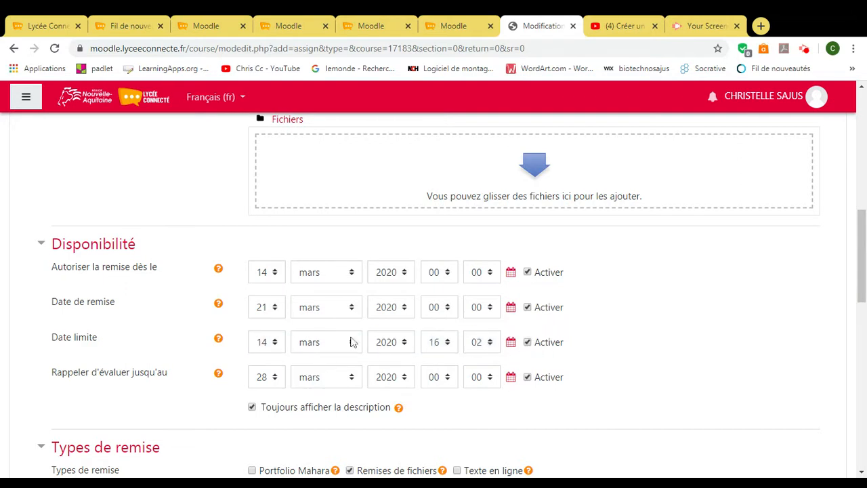
{"action": "left_click", "coordinate": [275, 343]}
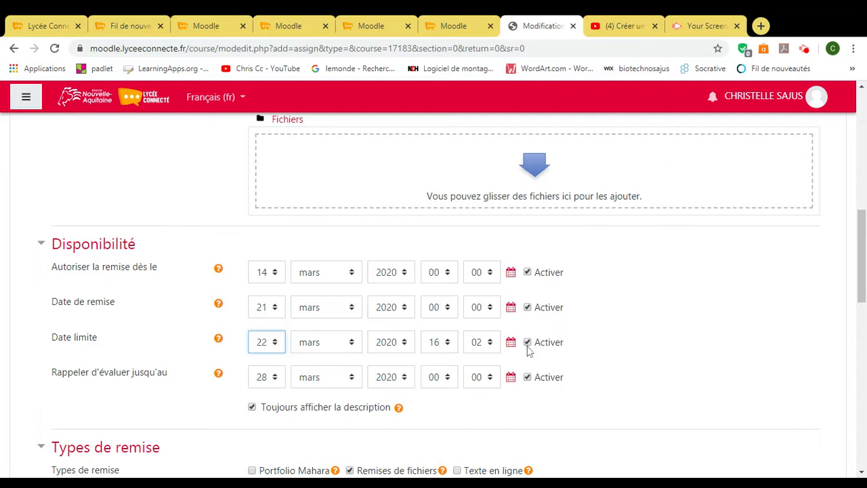
{"action": "left_click", "coordinate": [528, 378]}
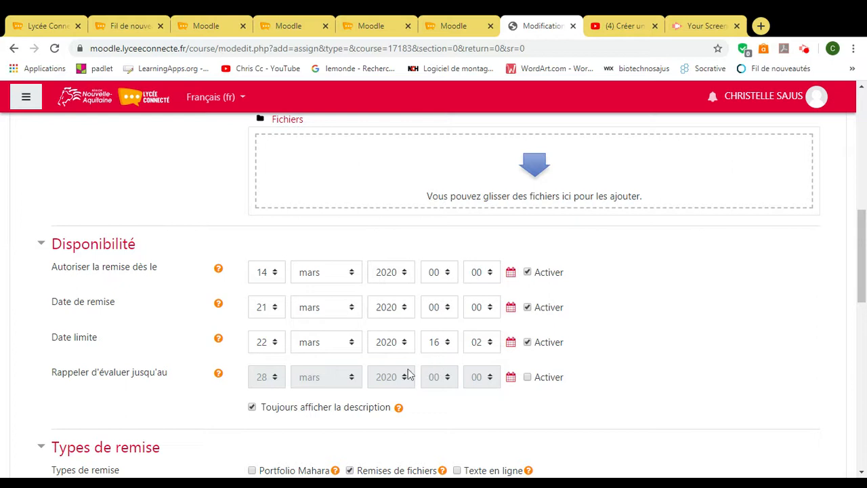
Examine the assignment's submission types, maximum number of files, feedback types and notification settings.
{"action": "scroll", "coordinate": [344, 368], "scroll_direction": "down", "scroll_amount": 3}
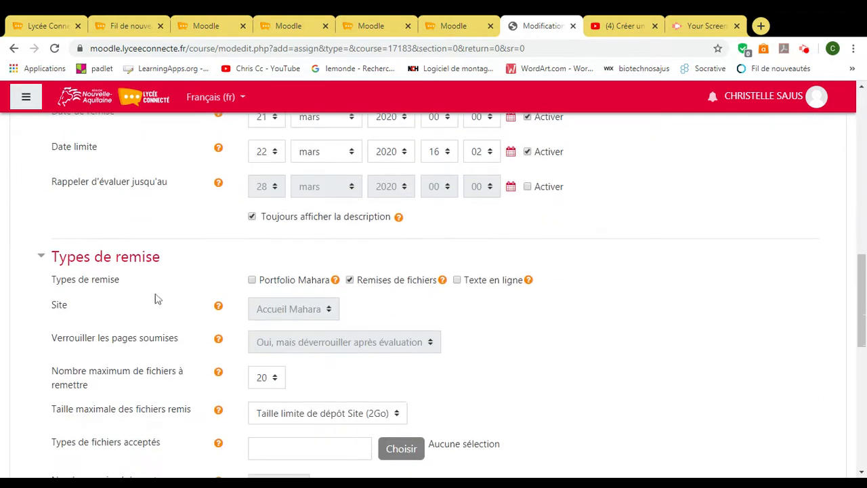
{"action": "left_click", "coordinate": [125, 259]}
{"action": "left_click", "coordinate": [124, 257]}
{"action": "scroll", "coordinate": [73, 322], "scroll_direction": "down", "scroll_amount": 1}
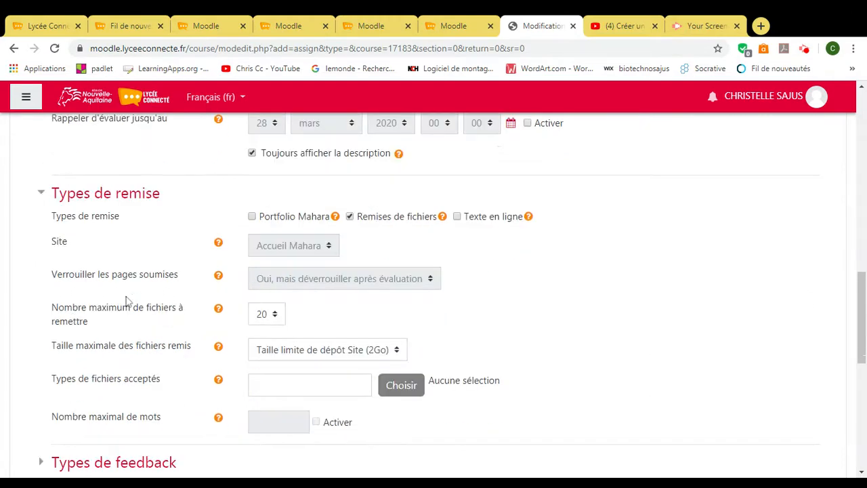
{"action": "left_click", "coordinate": [262, 313]}
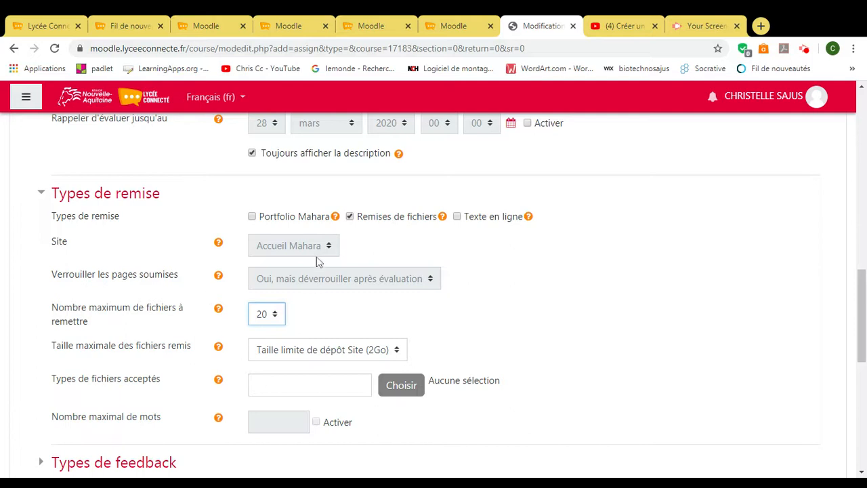
{"action": "scroll", "coordinate": [314, 288], "scroll_direction": "down", "scroll_amount": 2}
{"action": "scroll", "coordinate": [244, 336], "scroll_direction": "down", "scroll_amount": 2}
{"action": "left_click", "coordinate": [139, 209]}
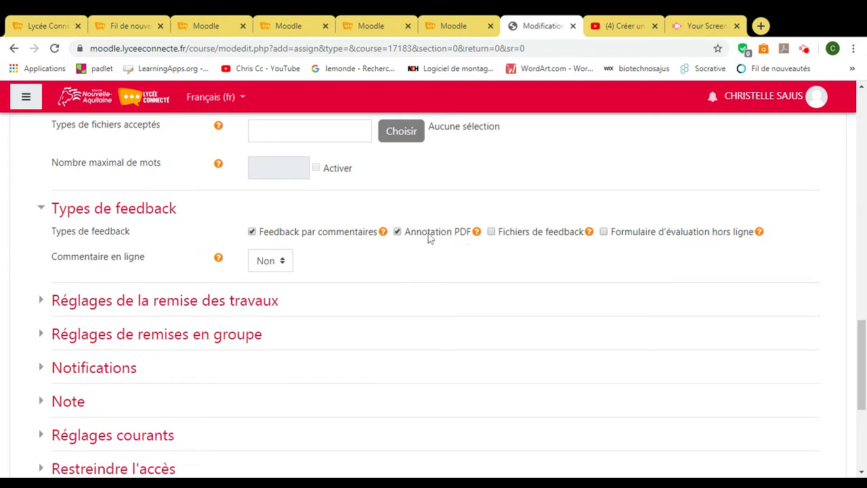
{"action": "left_click", "coordinate": [278, 261]}
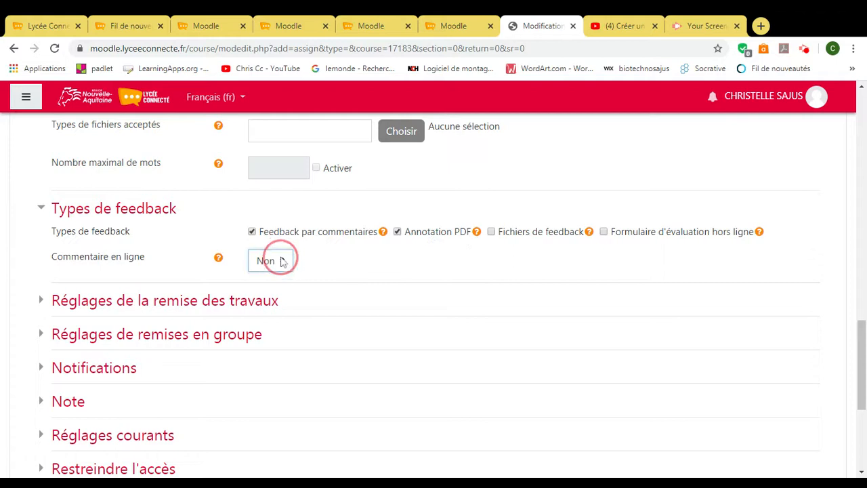
{"action": "scroll", "coordinate": [258, 261], "scroll_direction": "down", "scroll_amount": 2}
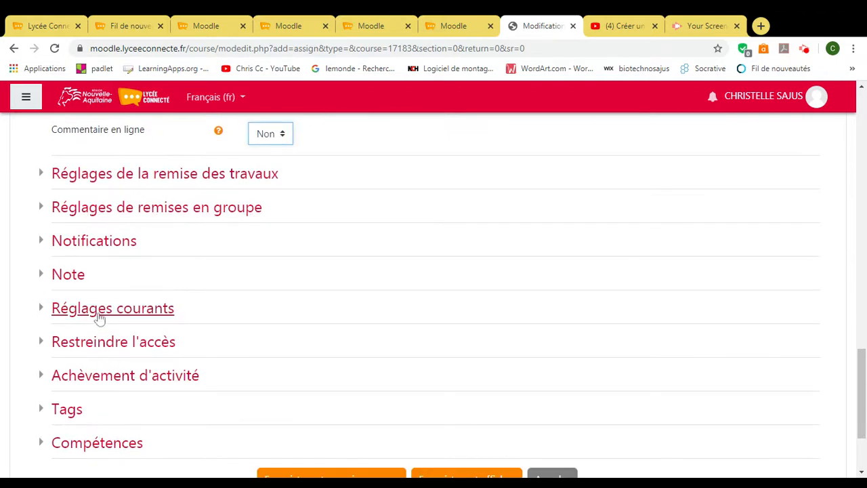
{"action": "left_click", "coordinate": [108, 245]}
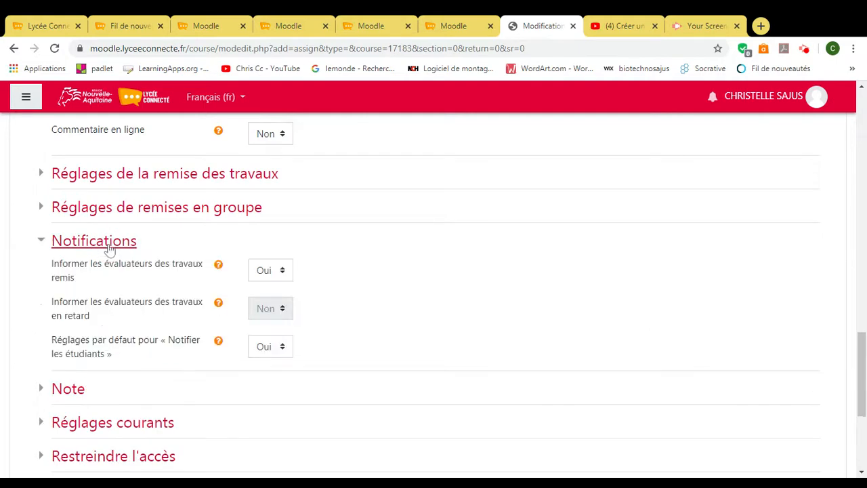
{"action": "left_click", "coordinate": [282, 271]}
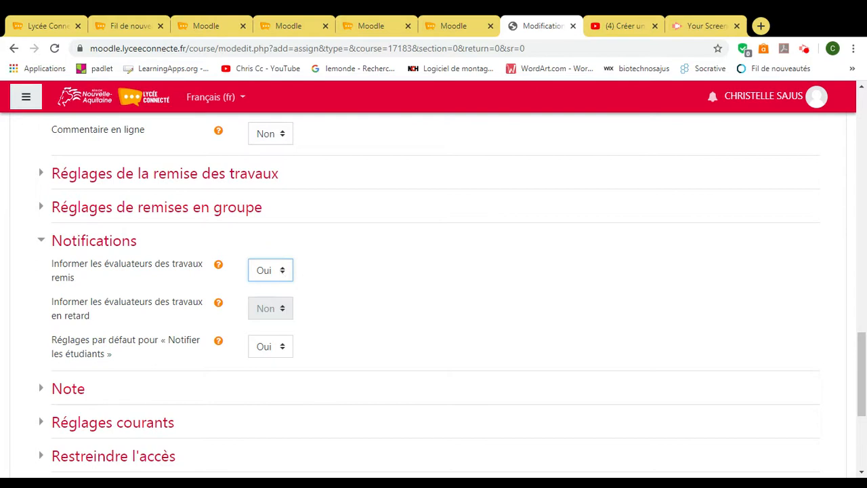
Save the assignment, return to the course page and turn off editing mode.
{"action": "scroll", "coordinate": [296, 300], "scroll_direction": "down", "scroll_amount": 4}
{"action": "left_click", "coordinate": [368, 356]}
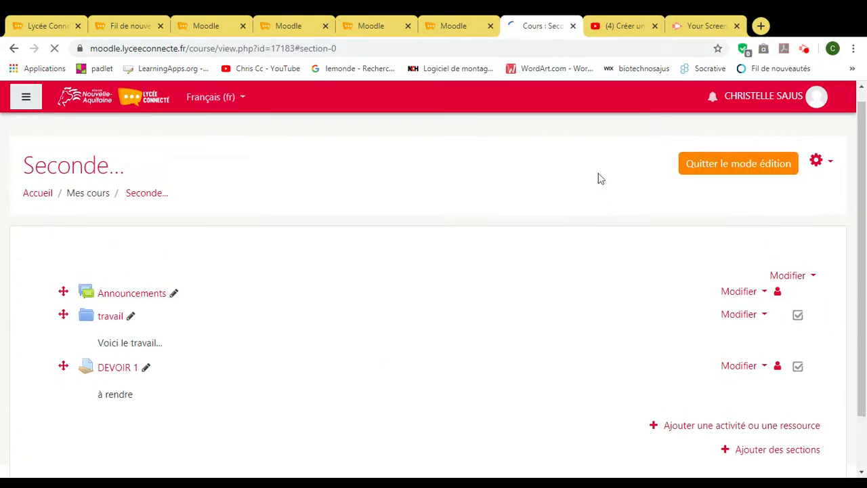
{"action": "left_click", "coordinate": [745, 182]}
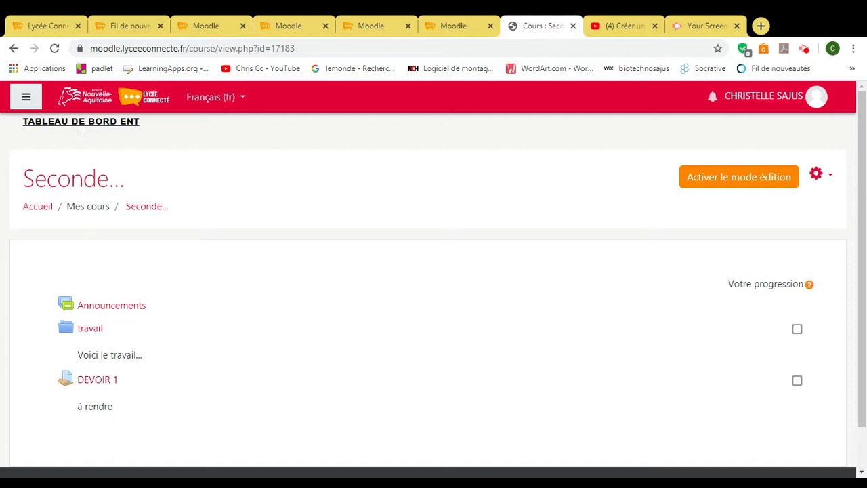
Return to the ENT dashboard and open the enrolment sharing of the first "Seconde..." course in Mes cours.
{"action": "left_click", "coordinate": [83, 129]}
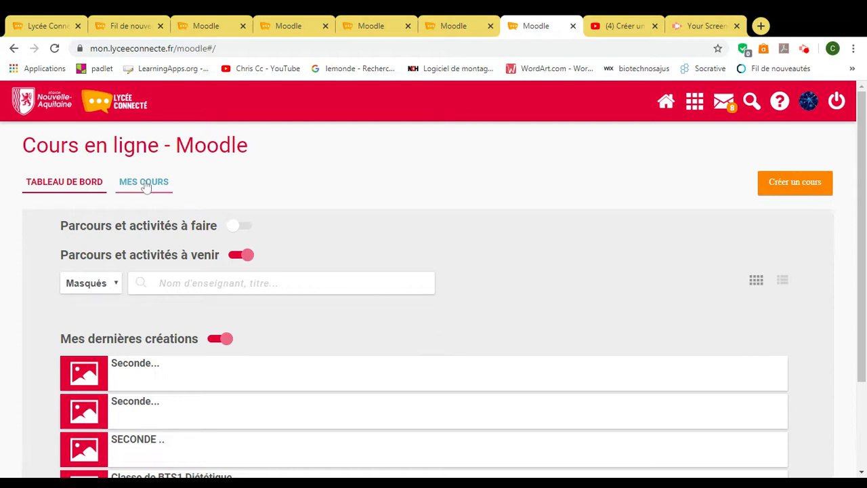
{"action": "left_click", "coordinate": [144, 183]}
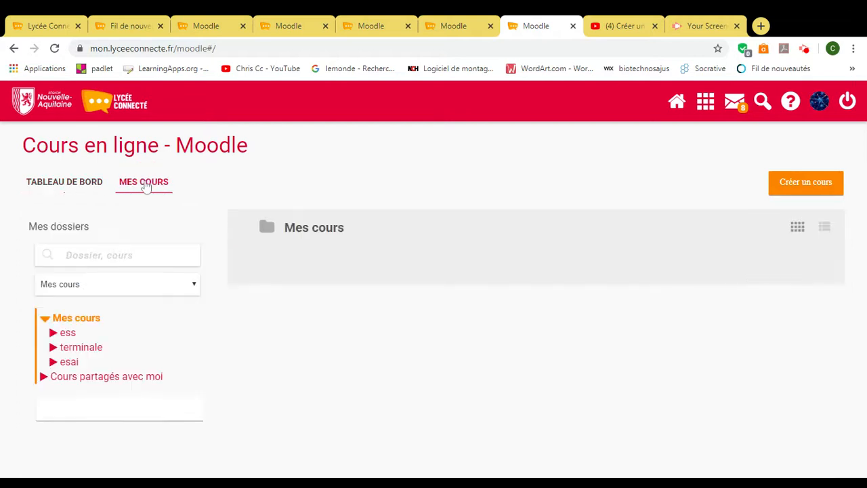
{"action": "scroll", "coordinate": [378, 338], "scroll_direction": "down", "scroll_amount": 2}
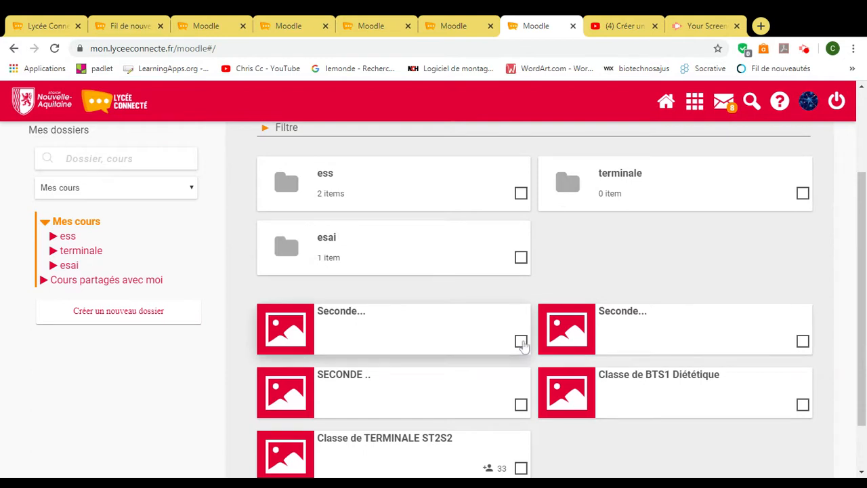
{"action": "left_click", "coordinate": [520, 342]}
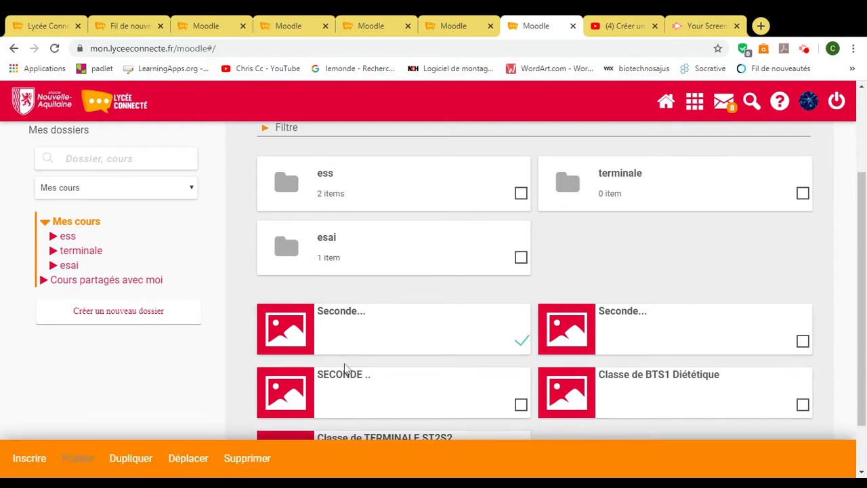
{"action": "left_click", "coordinate": [37, 462]}
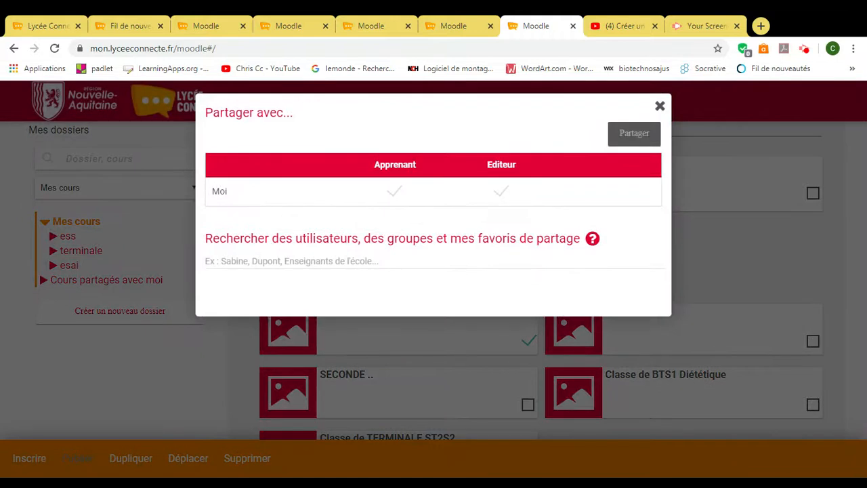
Search for "eleve" and share the course with the group "Élèves du groupe 1 STHR" as Apprenant.
{"action": "left_click", "coordinate": [259, 261]}
{"action": "type", "text": "eleve"}
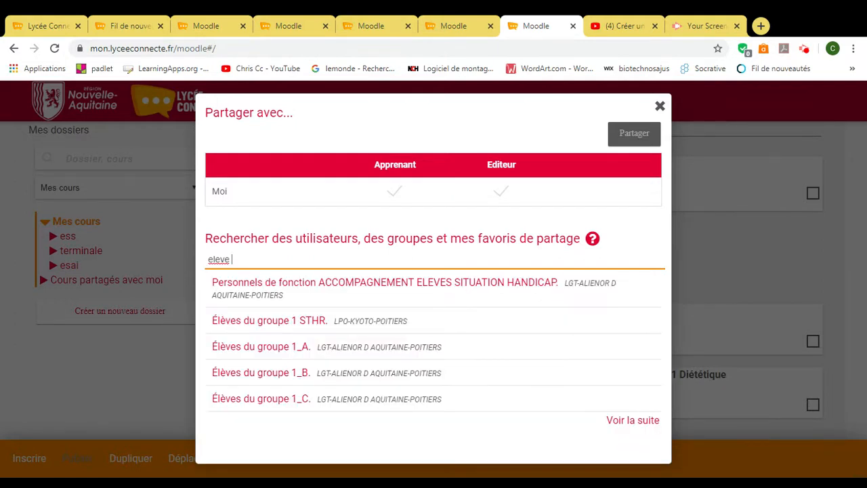
{"action": "left_click", "coordinate": [324, 322]}
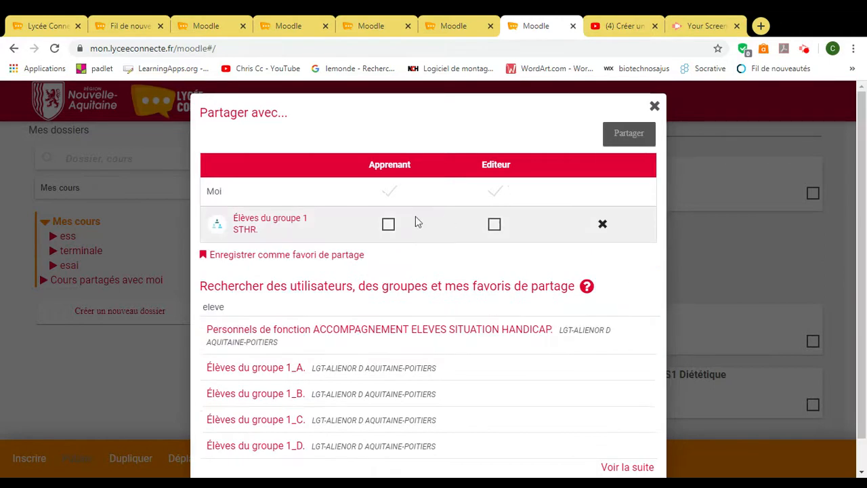
{"action": "left_click", "coordinate": [389, 225]}
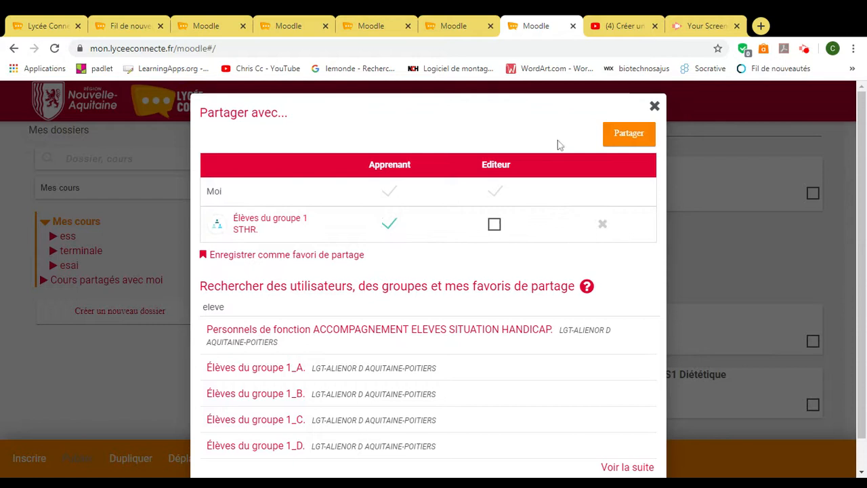
{"action": "left_click", "coordinate": [636, 137]}
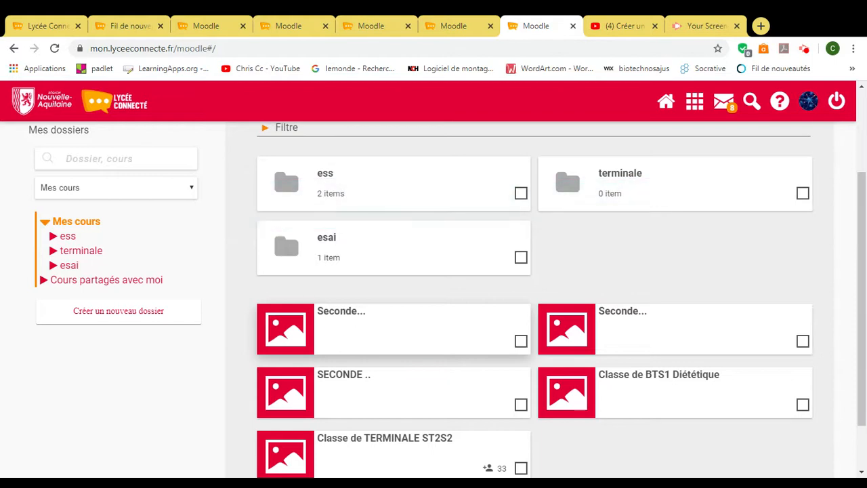
Open the shared "Seconde..." course to check the activities on its page.
{"action": "left_click", "coordinate": [345, 313]}
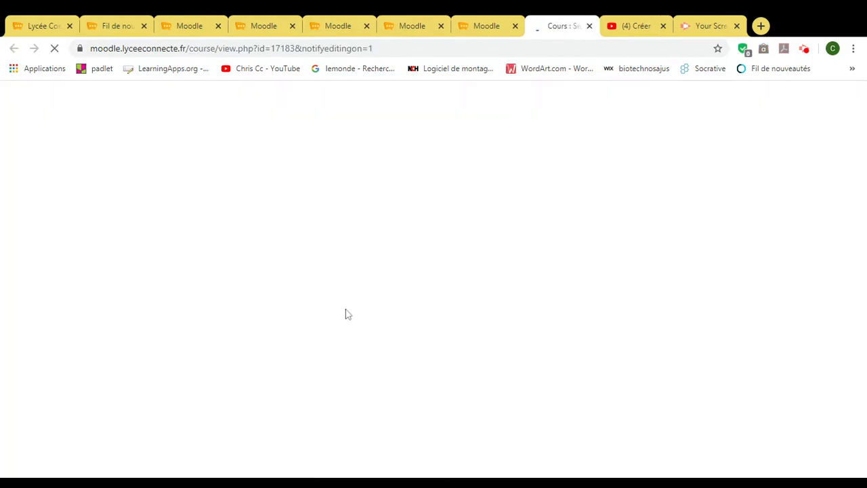
{"action": "scroll", "coordinate": [176, 341], "scroll_direction": "down", "scroll_amount": 1}
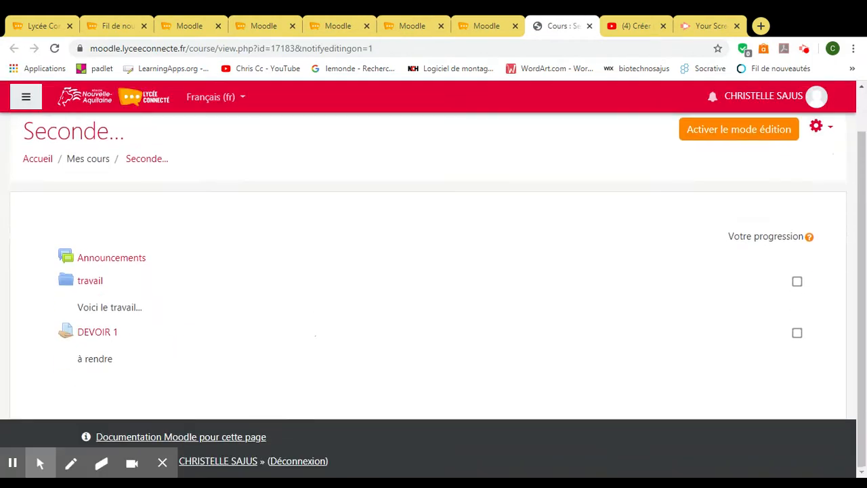
Open the DEVOIR 1 assignment and review its evaluation summary, including participants, submissions and due date.
{"action": "left_click", "coordinate": [88, 342]}
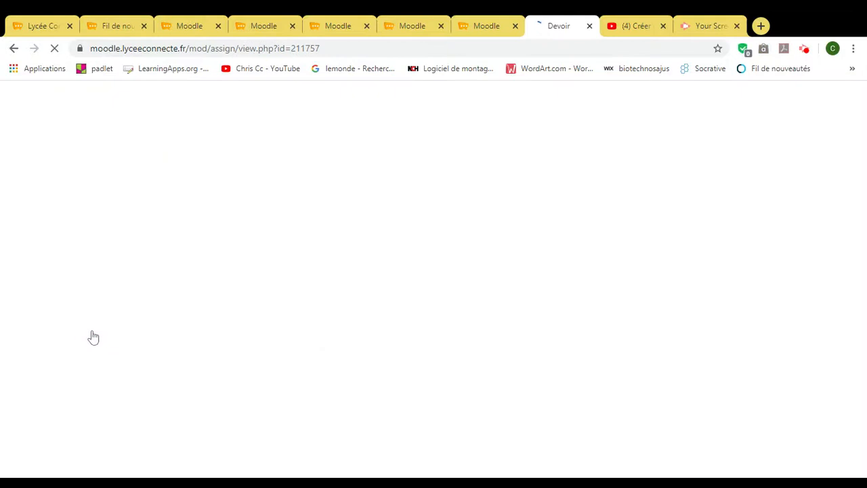
{"action": "scroll", "coordinate": [182, 327], "scroll_direction": "down", "scroll_amount": 1}
{"action": "scroll", "coordinate": [183, 328], "scroll_direction": "down", "scroll_amount": 1}
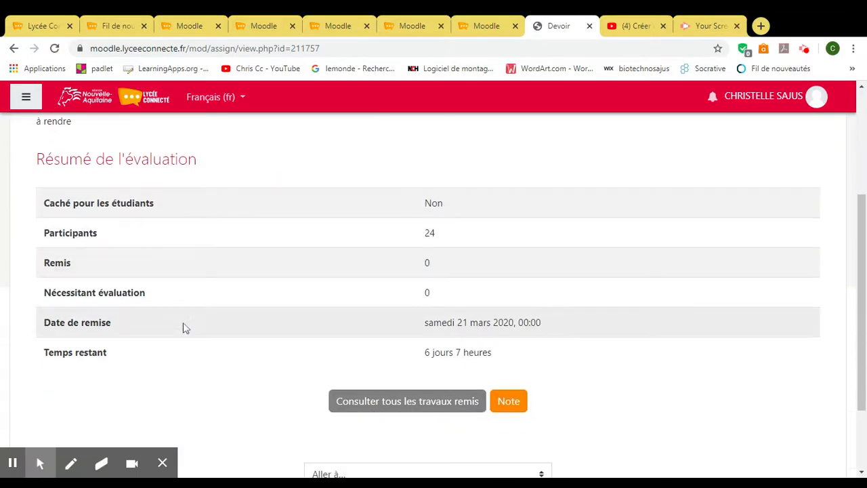
{"action": "scroll", "coordinate": [412, 353], "scroll_direction": "down", "scroll_amount": 2}
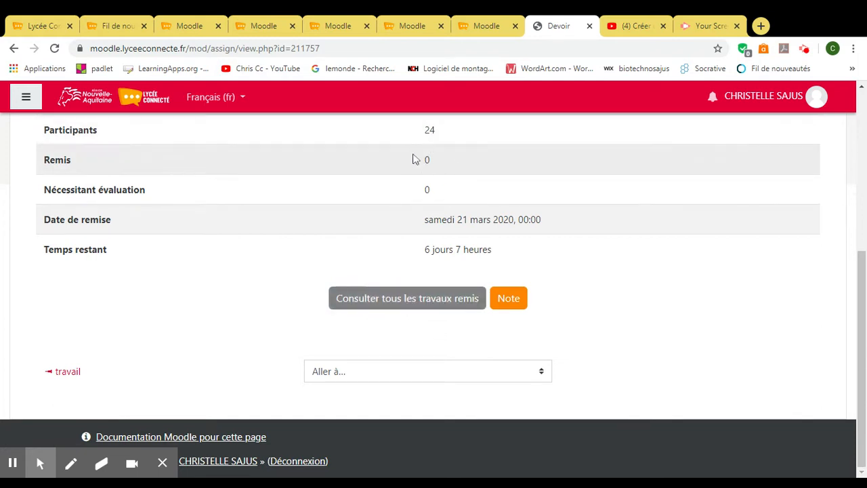
View all submissions for DEVOIR 1 and check the Modifier options for the first listed student.
{"action": "left_click", "coordinate": [409, 310]}
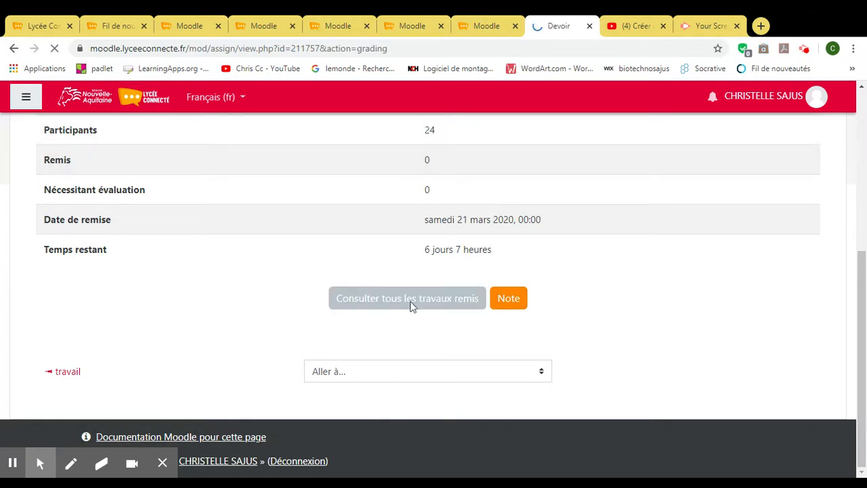
{"action": "scroll", "coordinate": [410, 307], "scroll_direction": "down", "scroll_amount": 4}
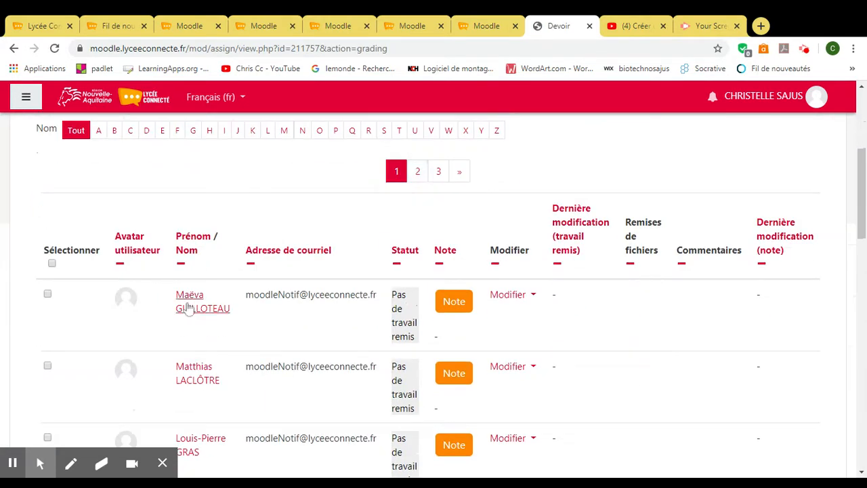
{"action": "left_click", "coordinate": [533, 296]}
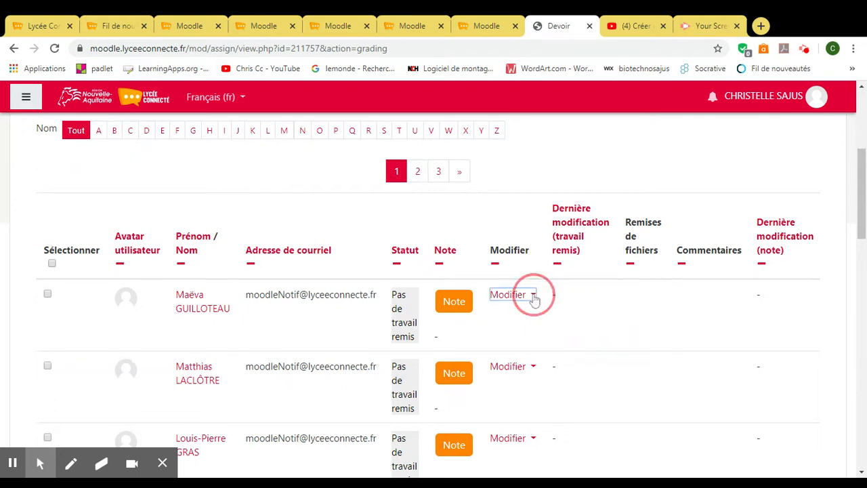
{"action": "left_click", "coordinate": [534, 296]}
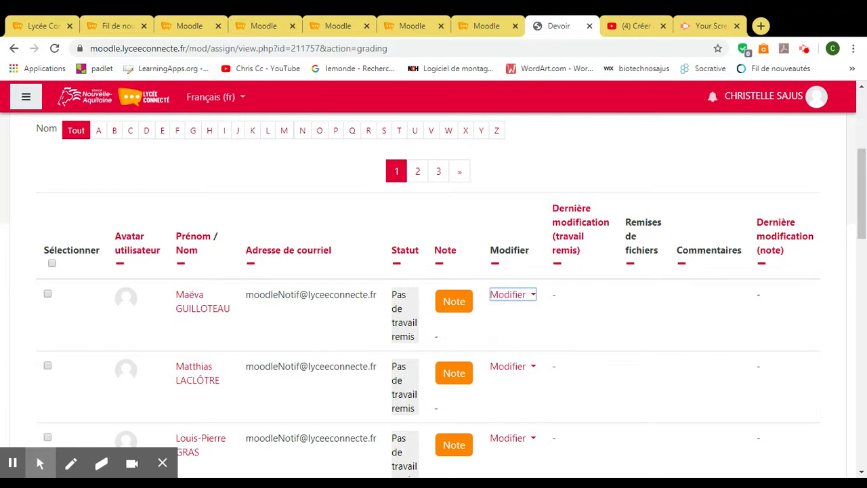